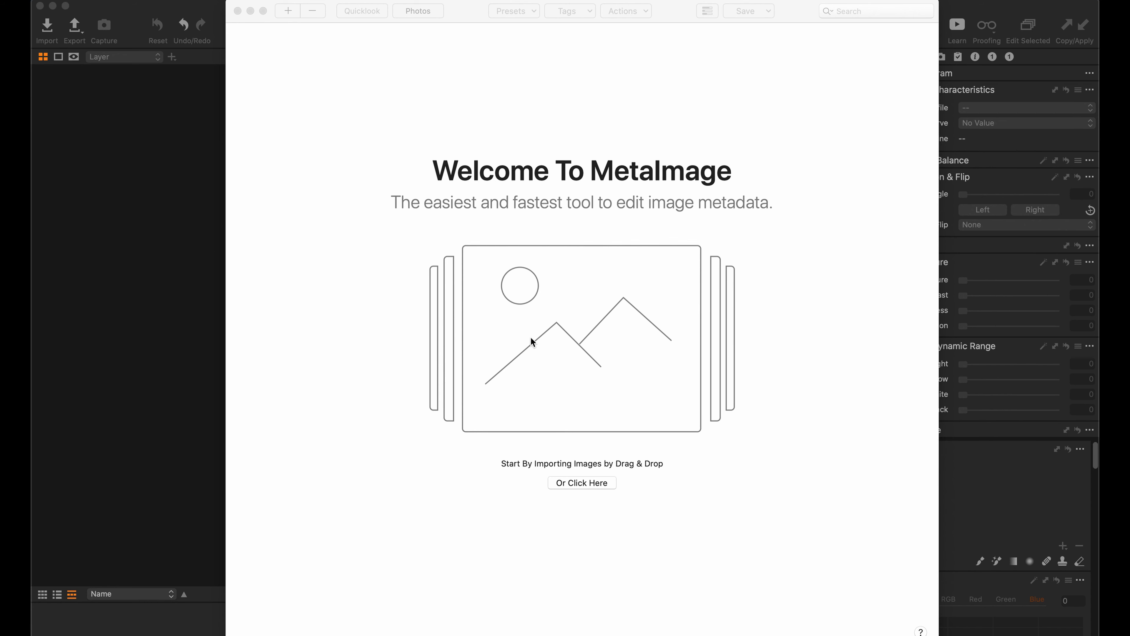
- Load the three RAF files from the GFX50r folder into MetaImage and review each file's EXIF camera metadata
{"action": "left_click", "coordinate": [138, 628]}
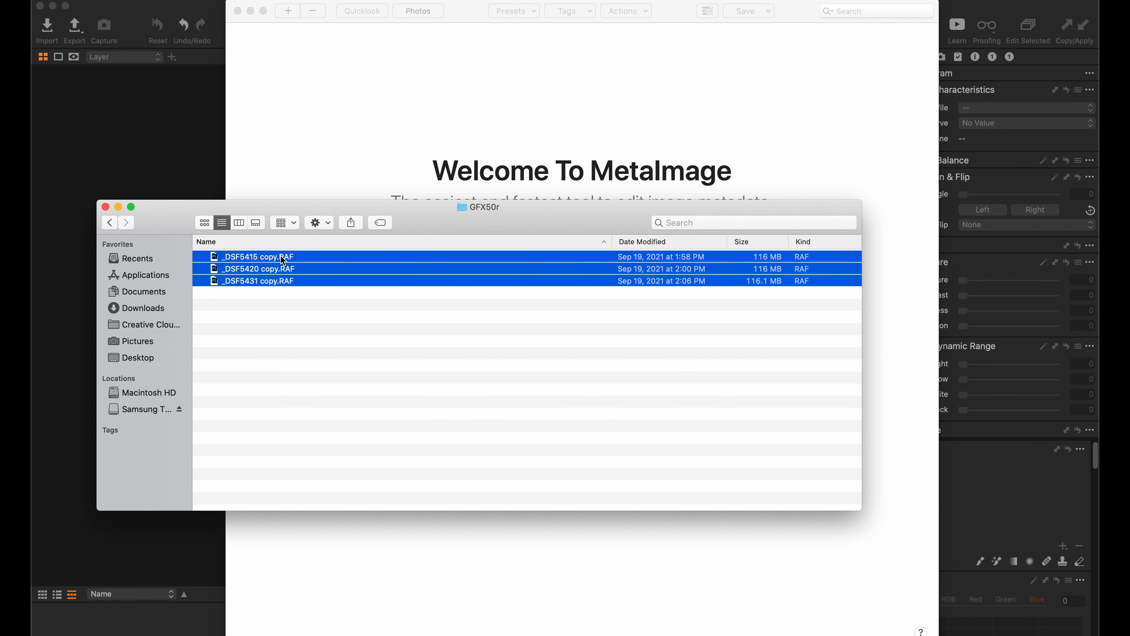
{"action": "left_click_drag", "start_coordinate": [283, 260], "coordinate": [399, 151]}
{"action": "left_click", "coordinate": [106, 208]}
{"action": "left_click", "coordinate": [308, 63]}
{"action": "left_click", "coordinate": [303, 88]}
{"action": "left_click", "coordinate": [303, 112]}
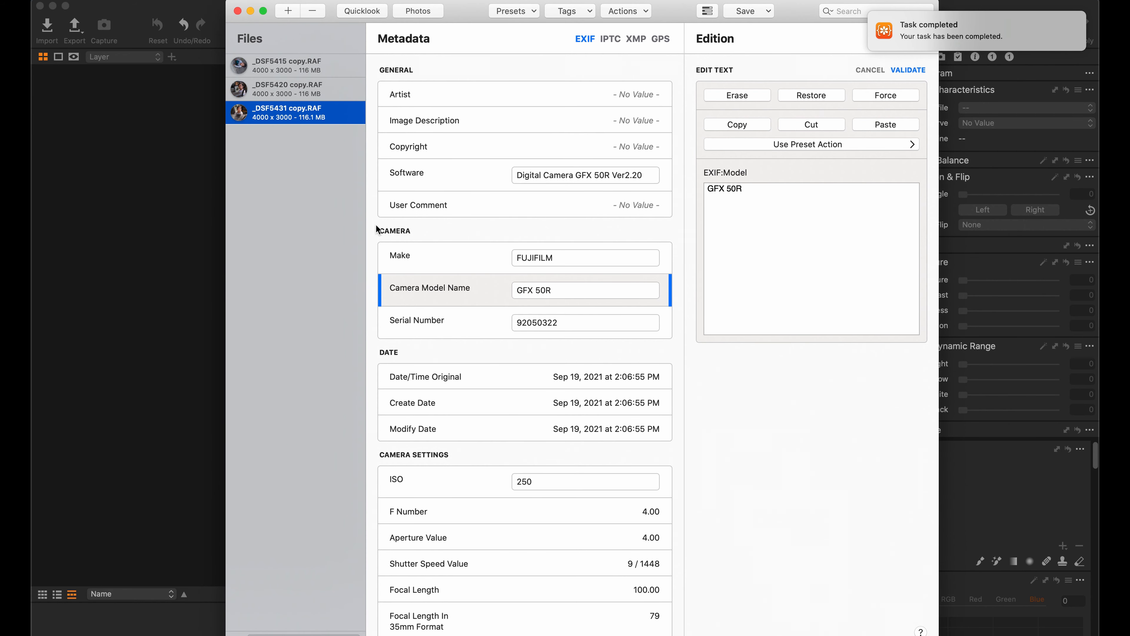
{"action": "left_click", "coordinate": [308, 68]}
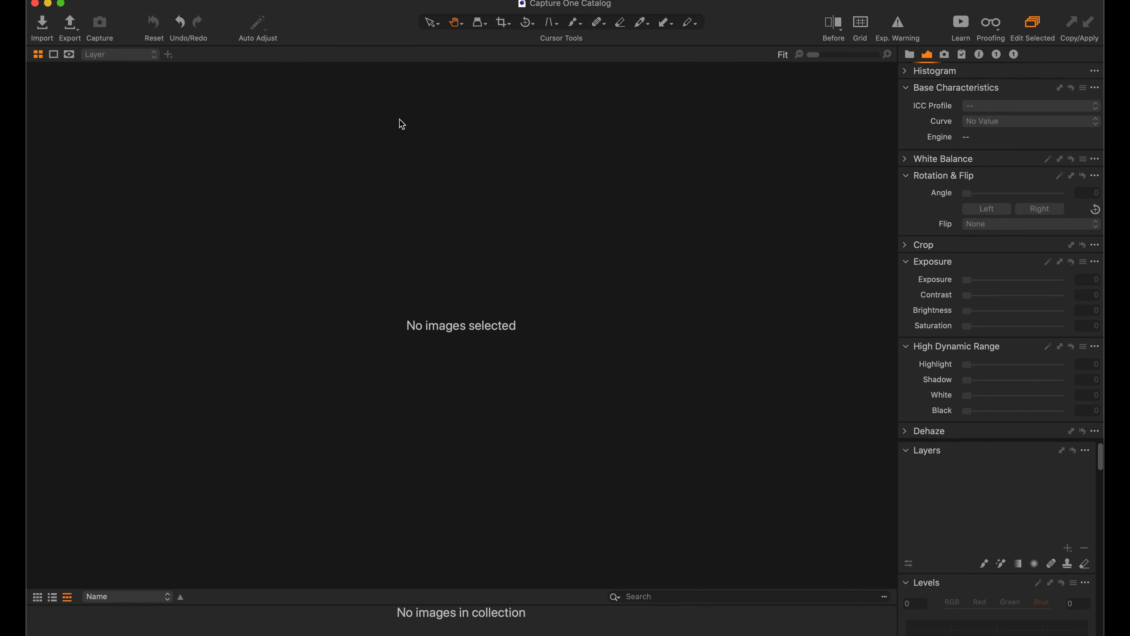
- Switch to Capture One and import the three unedited RAF files into the catalog
{"action": "left_click", "coordinate": [148, 0]}
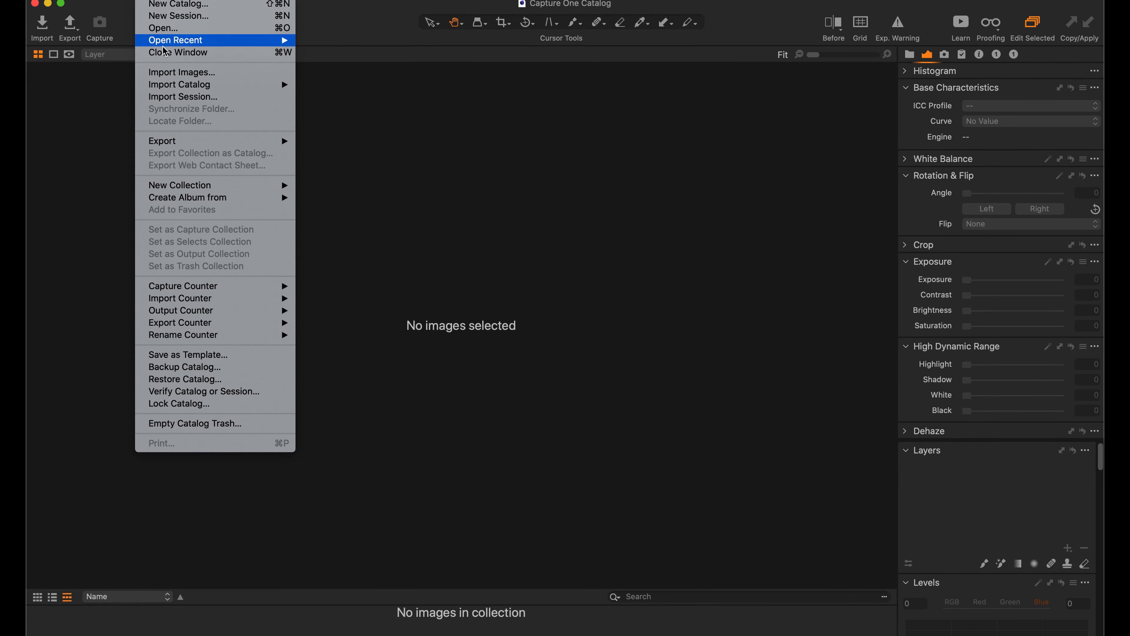
{"action": "left_click", "coordinate": [162, 75]}
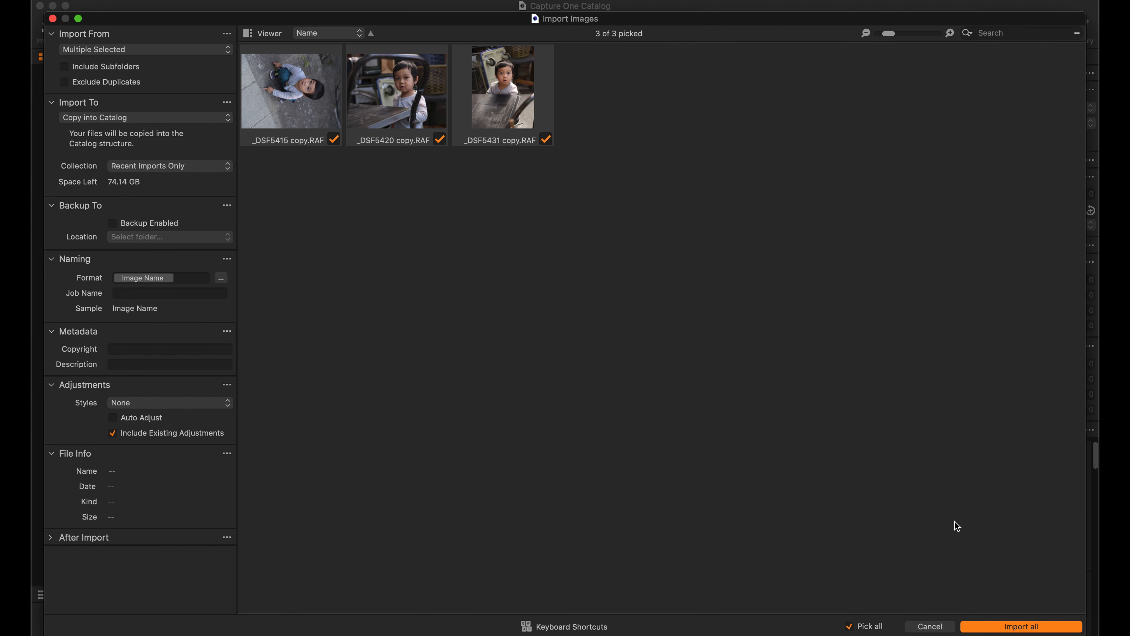
{"action": "left_click", "coordinate": [999, 627]}
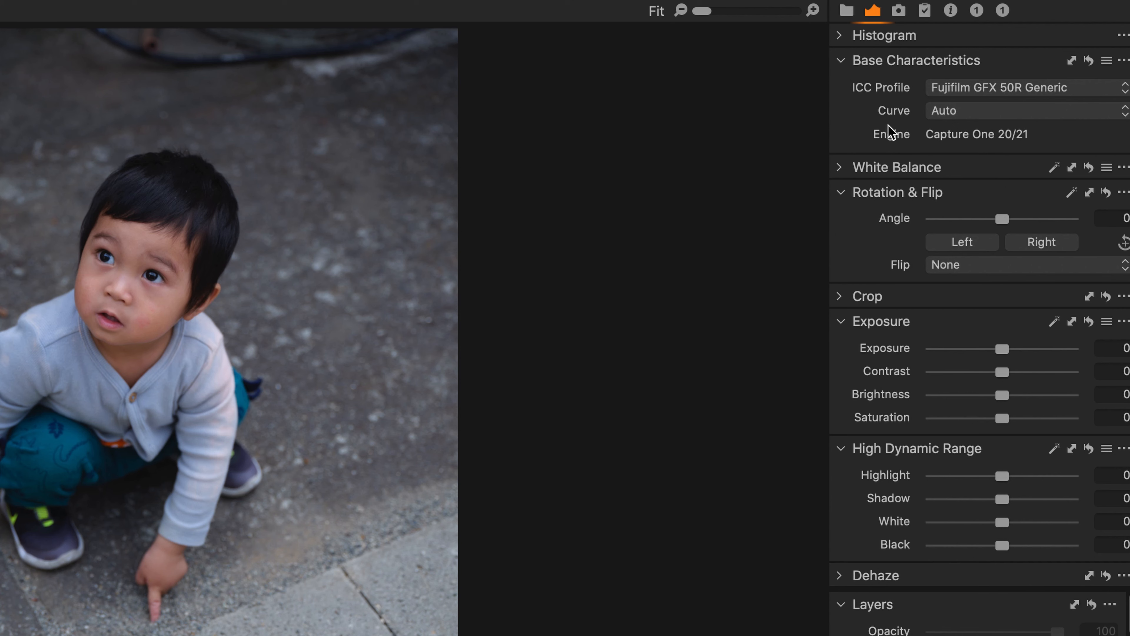
- Set the curve of _DSF5415 back to Auto and delete all three imported photos from the catalog
{"action": "left_click", "coordinate": [940, 115]}
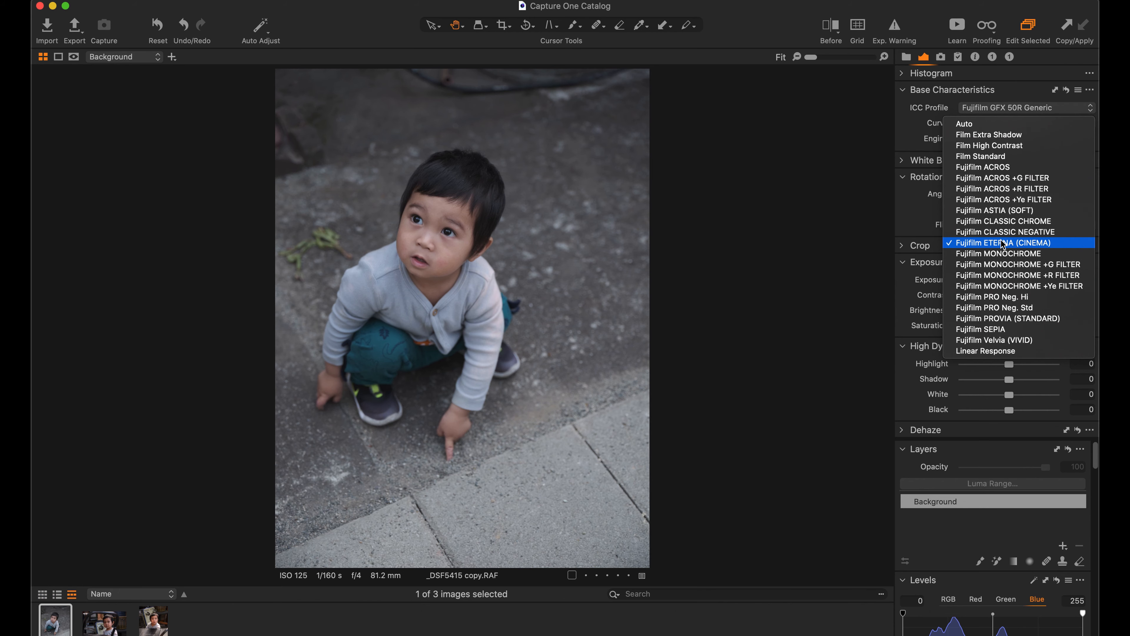
{"action": "left_click", "coordinate": [964, 124]}
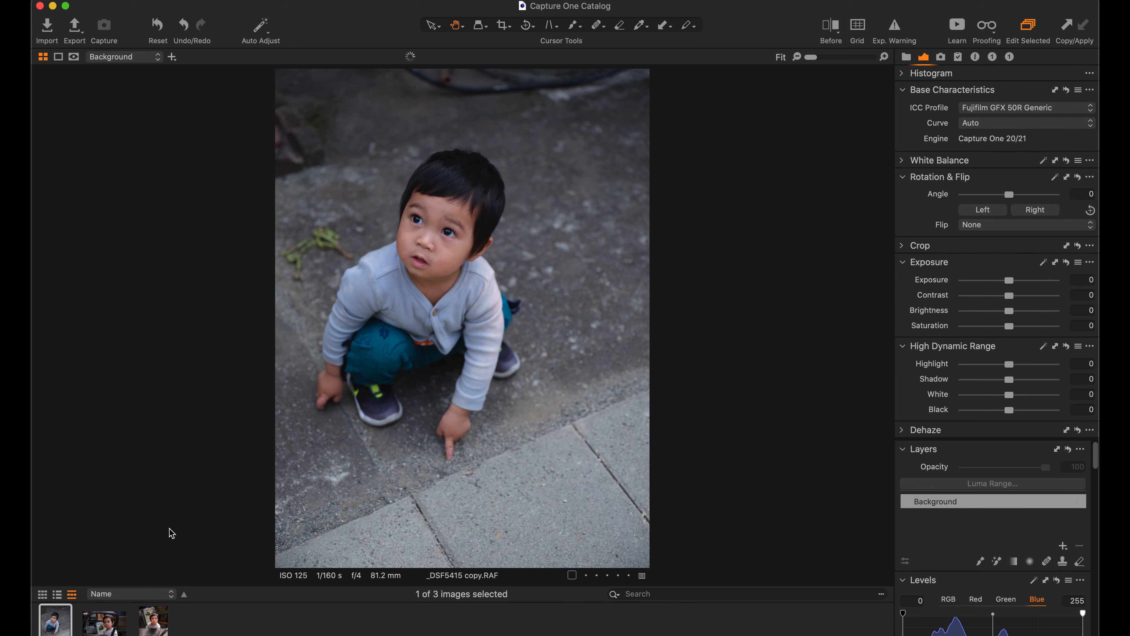
{"action": "left_click", "coordinate": [153, 628], "text": "shift"}
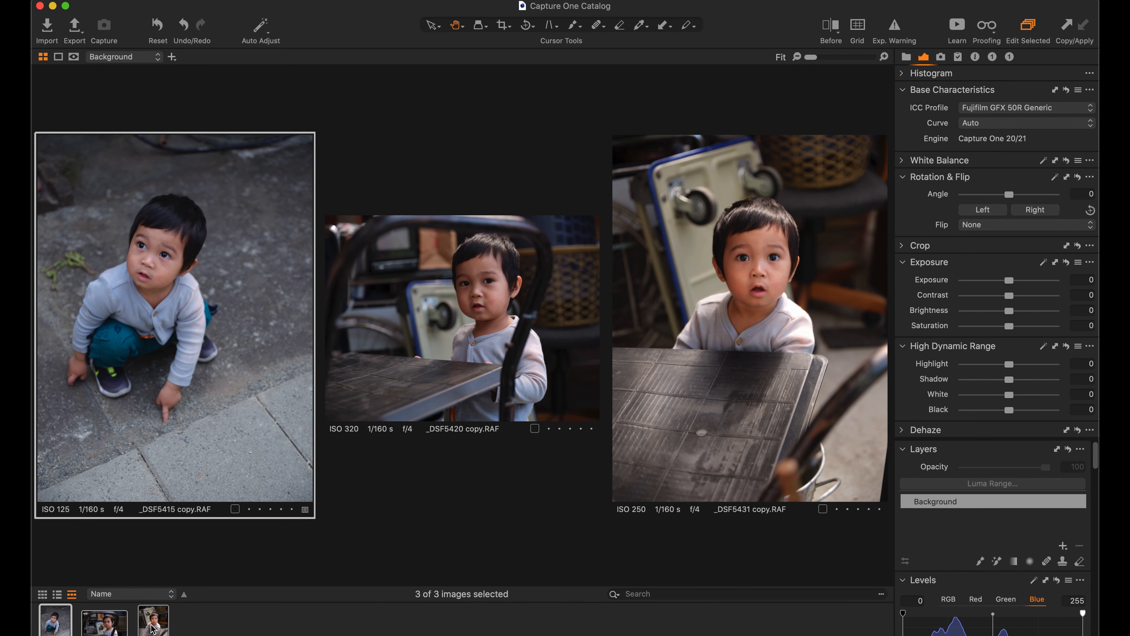
{"action": "key", "text": "super+BackSpace"}
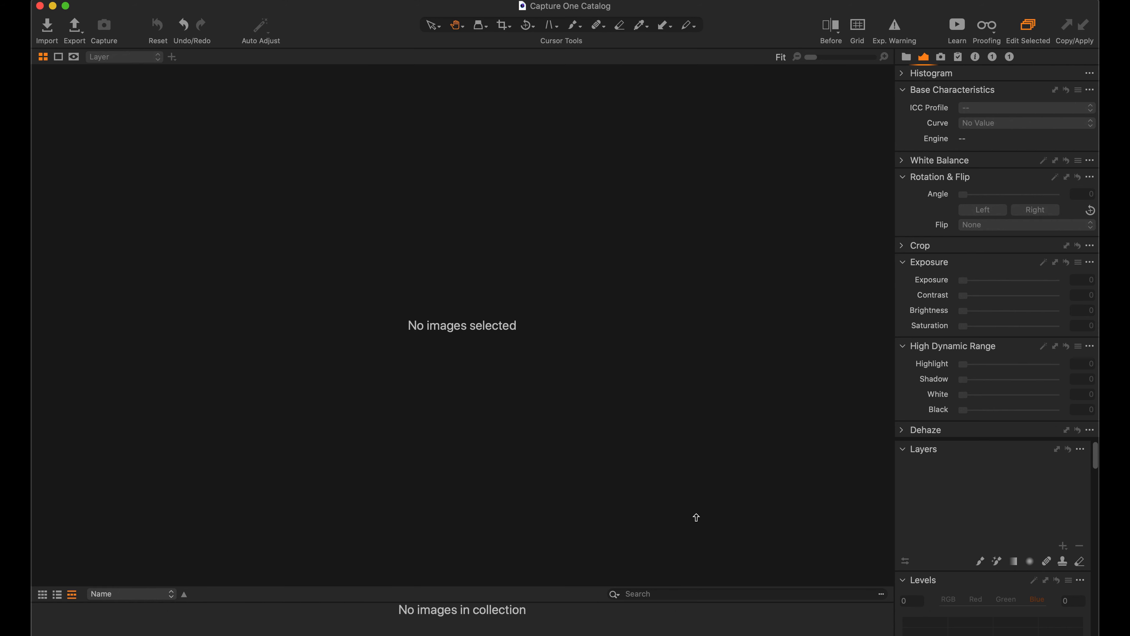
- Switch to MetaImage and change the camera name in the Software tag of all three RAF files to GFX 100S
{"action": "left_click", "coordinate": [638, 626]}
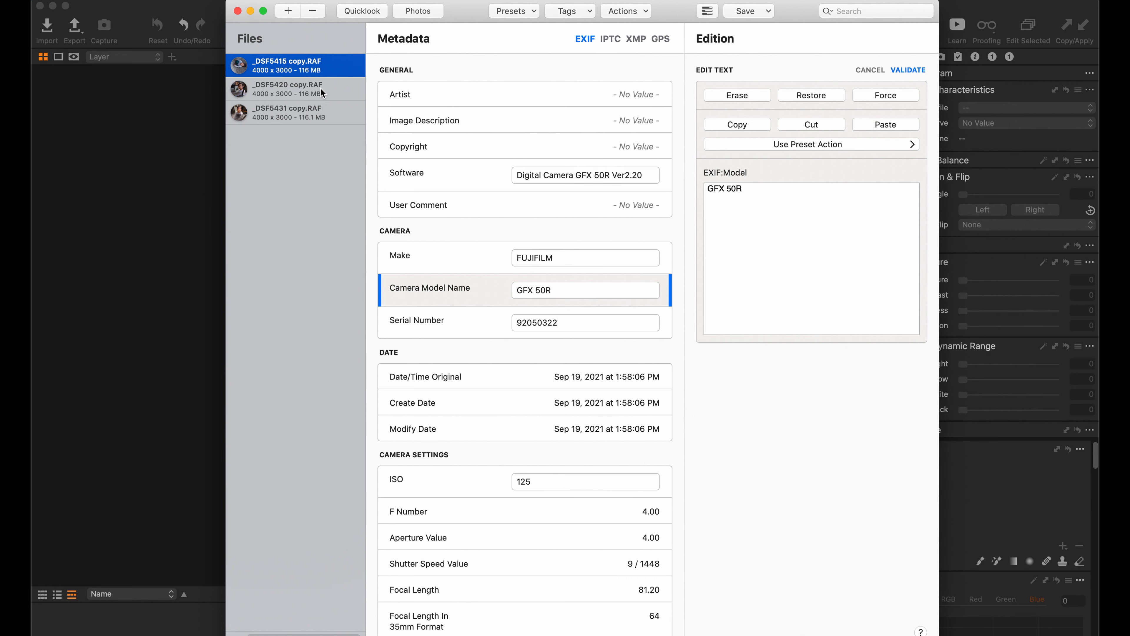
{"action": "left_click", "coordinate": [300, 113], "text": "shift"}
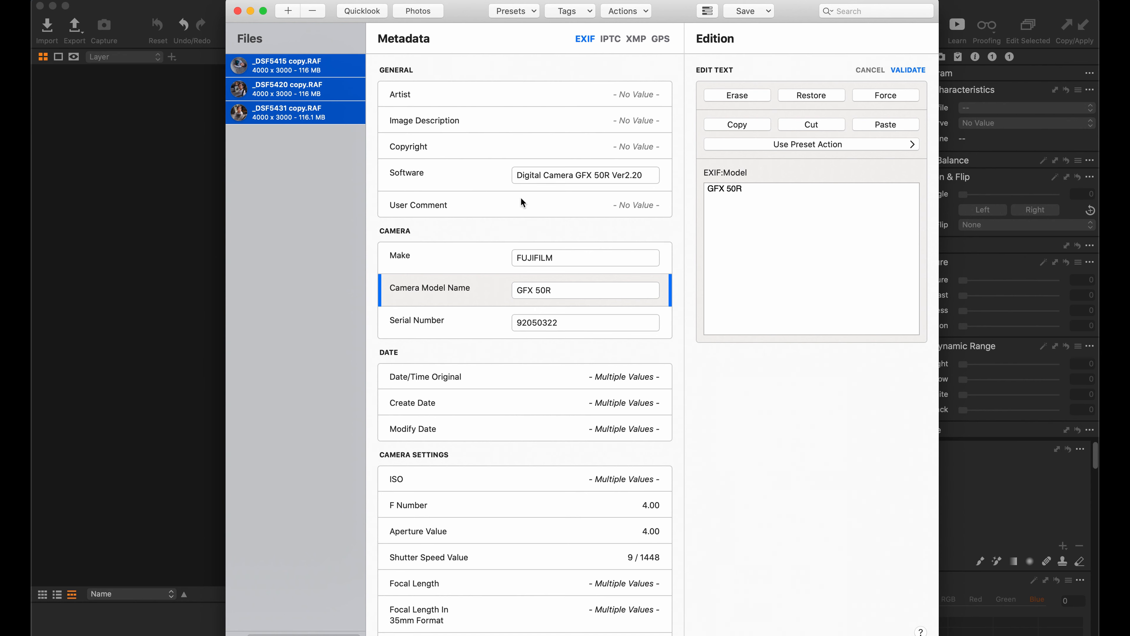
{"action": "left_click", "coordinate": [572, 179]}
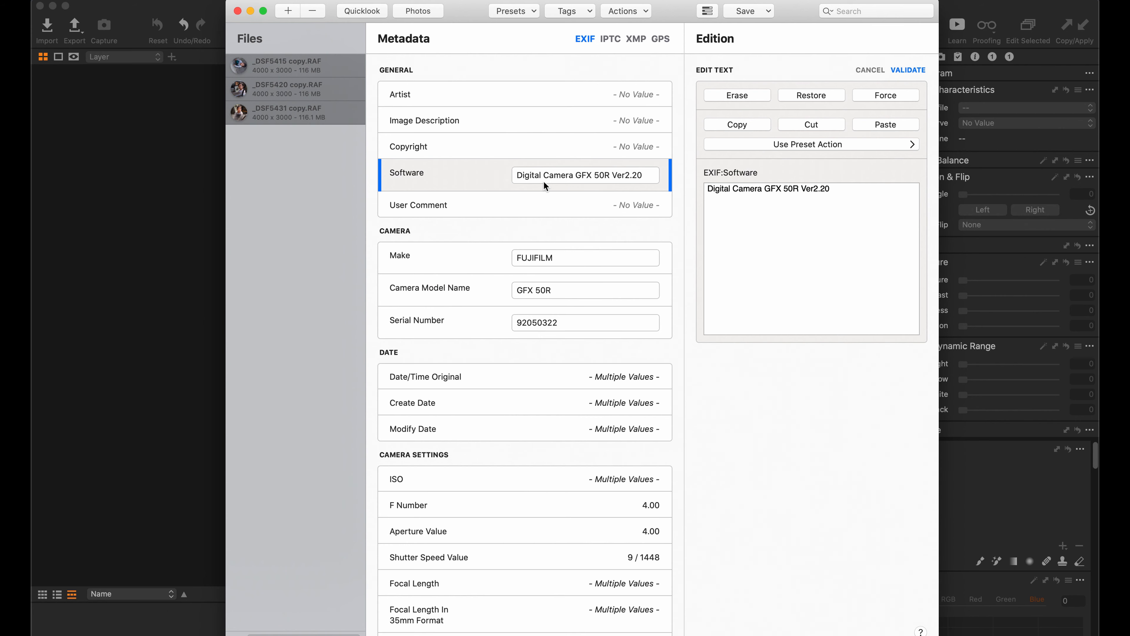
{"action": "left_click", "coordinate": [796, 190]}
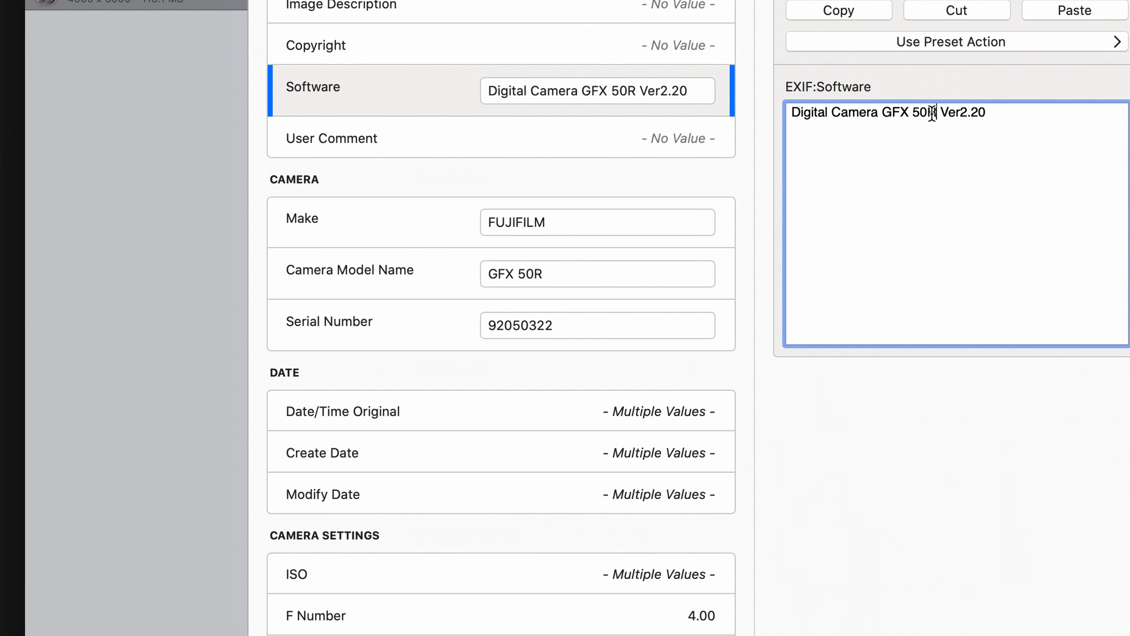
{"action": "key", "text": "BackSpace"}
{"action": "key", "text": "BackSpace"}
{"action": "key", "text": "BackSpace"}
{"action": "type", "text": "100S"}
- Change the firmware version in the Software tag to Ver1.00 and apply the edited tag to the three files
{"action": "left_click", "coordinate": [974, 112]}
{"action": "key", "text": "BackSpace"}
{"action": "type", "text": "1"}
{"action": "left_click", "coordinate": [985, 112]}
{"action": "key", "text": "BackSpace"}
{"action": "type", "text": "0"}
{"action": "left_click", "coordinate": [142, 196]}
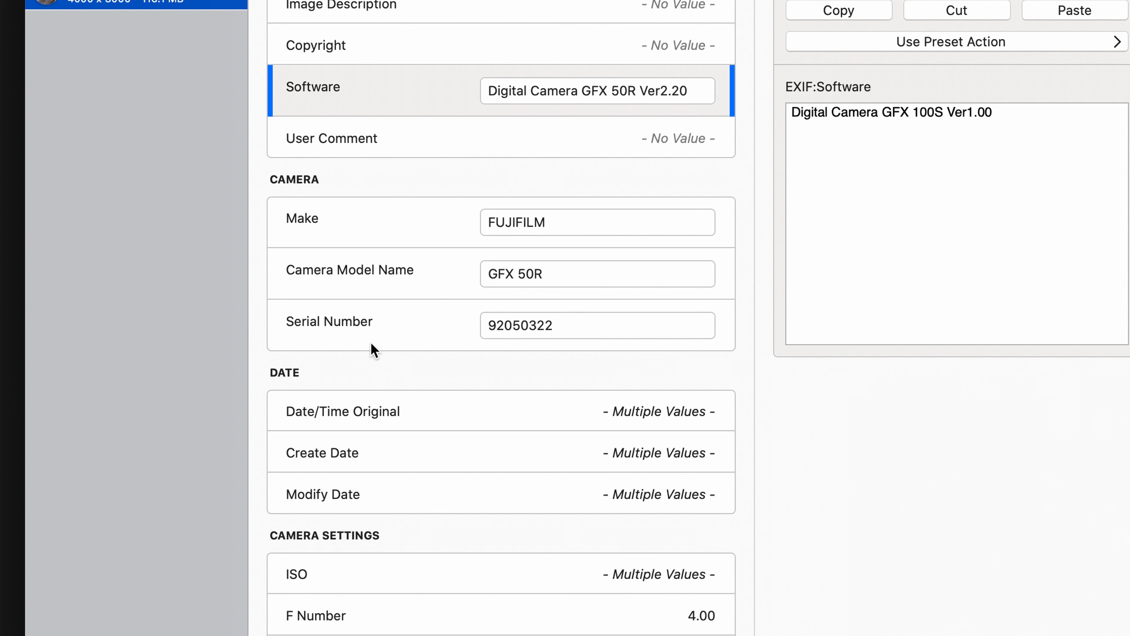
- Set the Camera Model Name of the three files to GFX 100S
{"action": "left_click", "coordinate": [578, 275]}
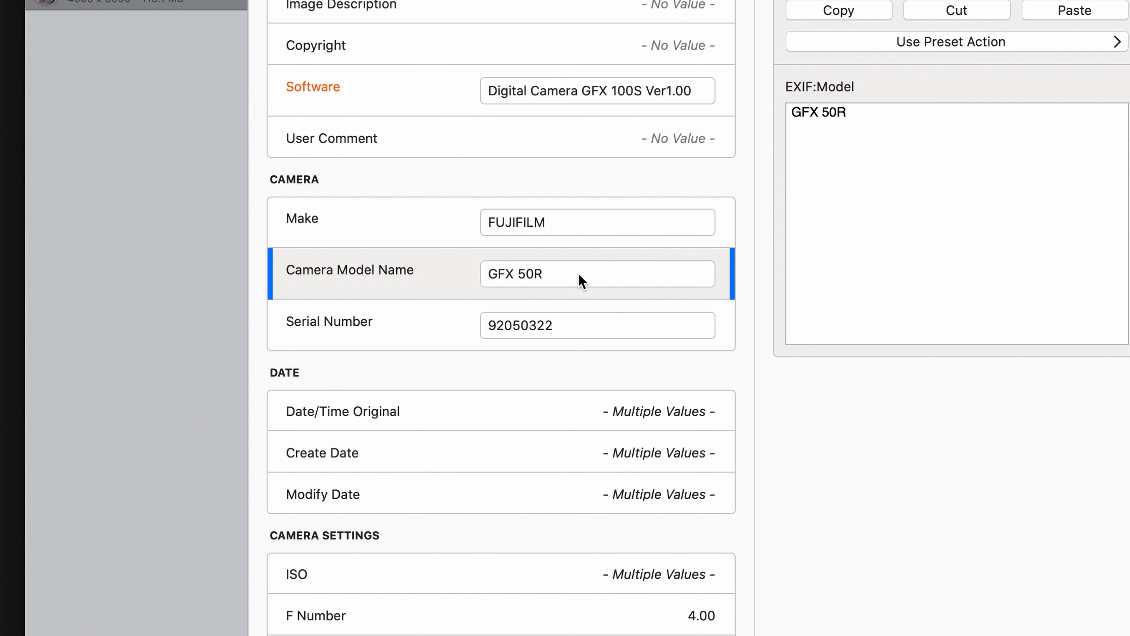
{"action": "left_click", "coordinate": [855, 112]}
{"action": "key", "text": "BackSpace"}
{"action": "key", "text": "BackSpace"}
{"action": "key", "text": "BackSpace"}
{"action": "type", "text": "100S"}
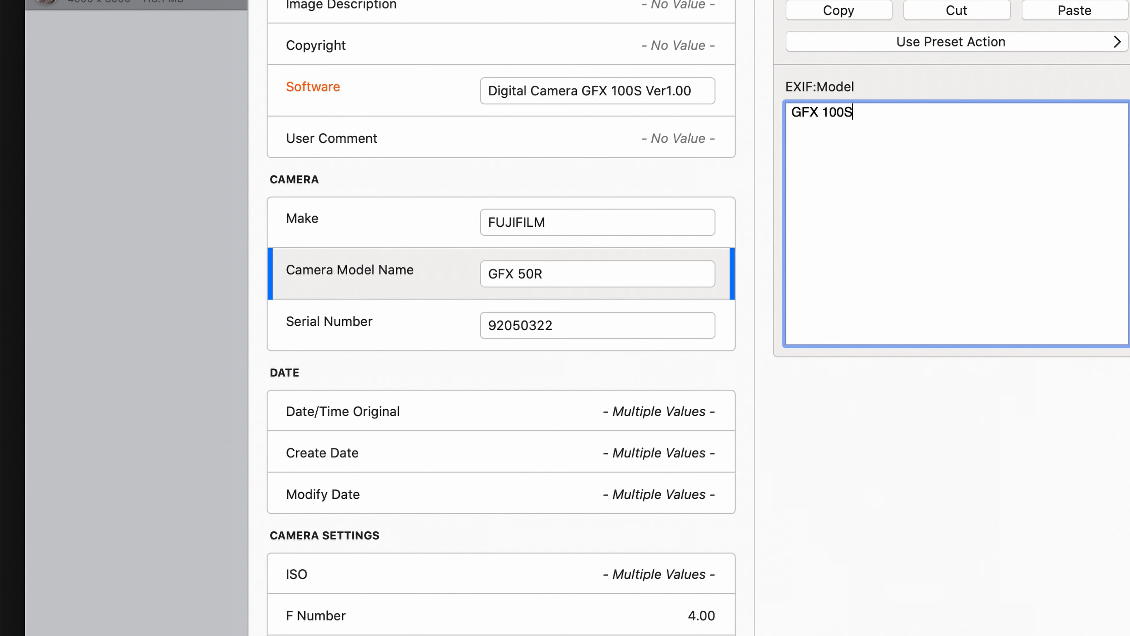
{"action": "left_click", "coordinate": [135, 84]}
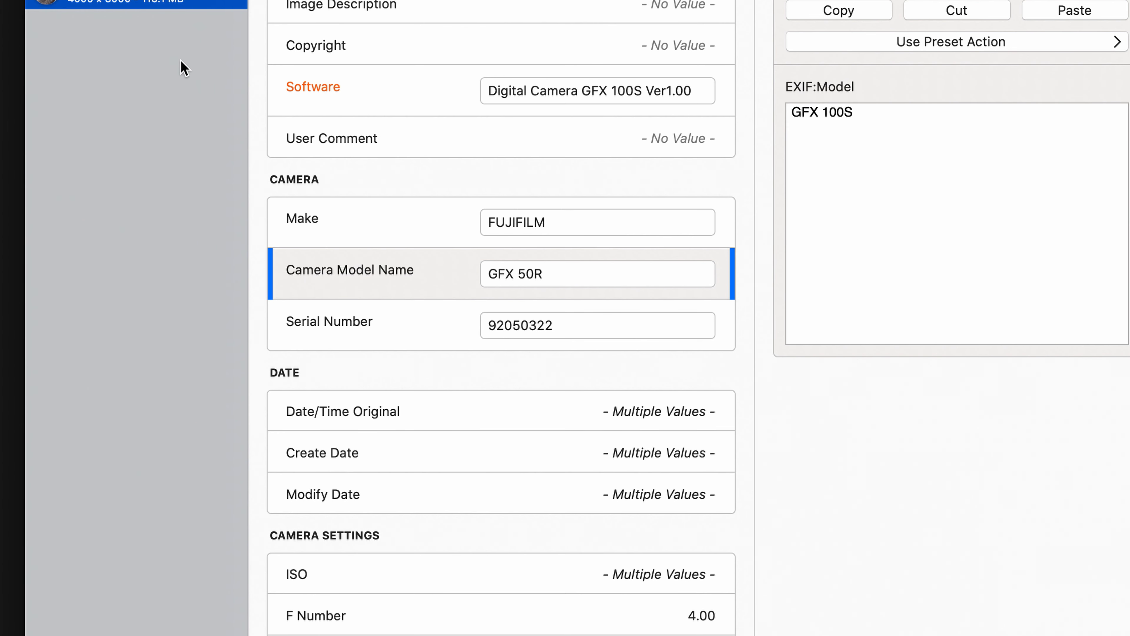
- Check the edited Software and Camera Model Name tags on each file and save all edited files
{"action": "left_click", "coordinate": [257, 27]}
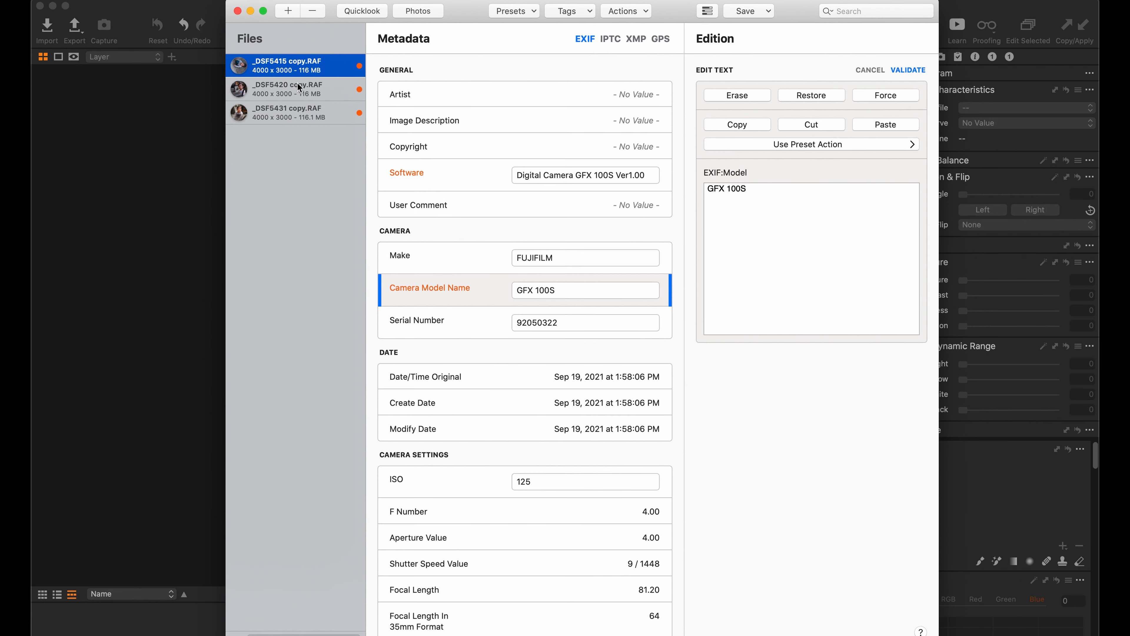
{"action": "left_click", "coordinate": [298, 84]}
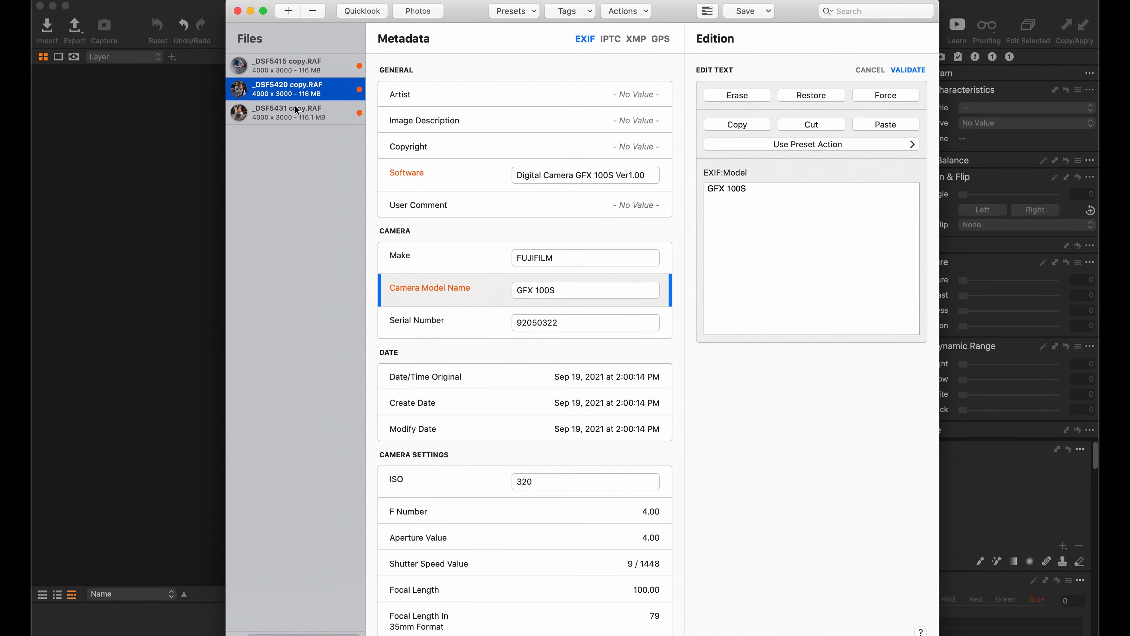
{"action": "left_click", "coordinate": [295, 115]}
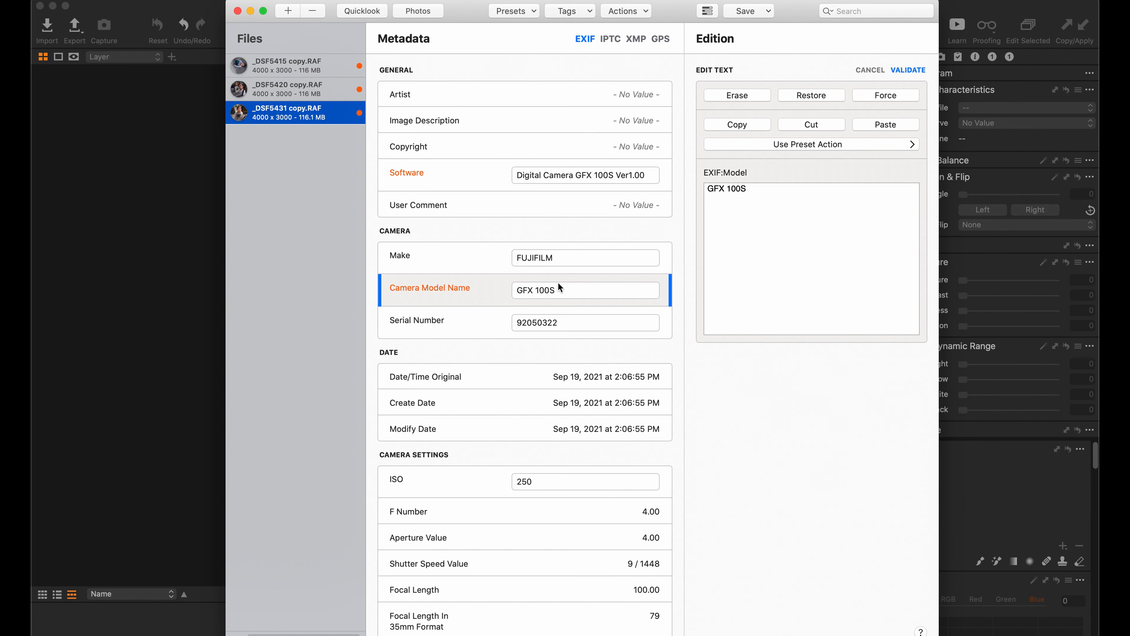
{"action": "left_click", "coordinate": [754, 13]}
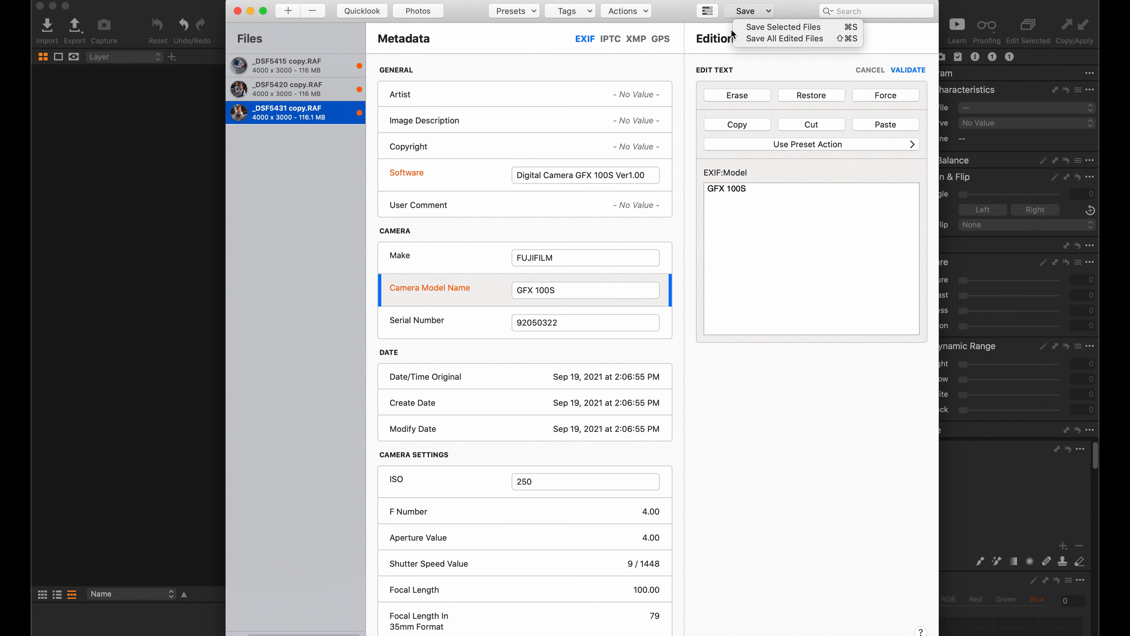
{"action": "left_click", "coordinate": [754, 39]}
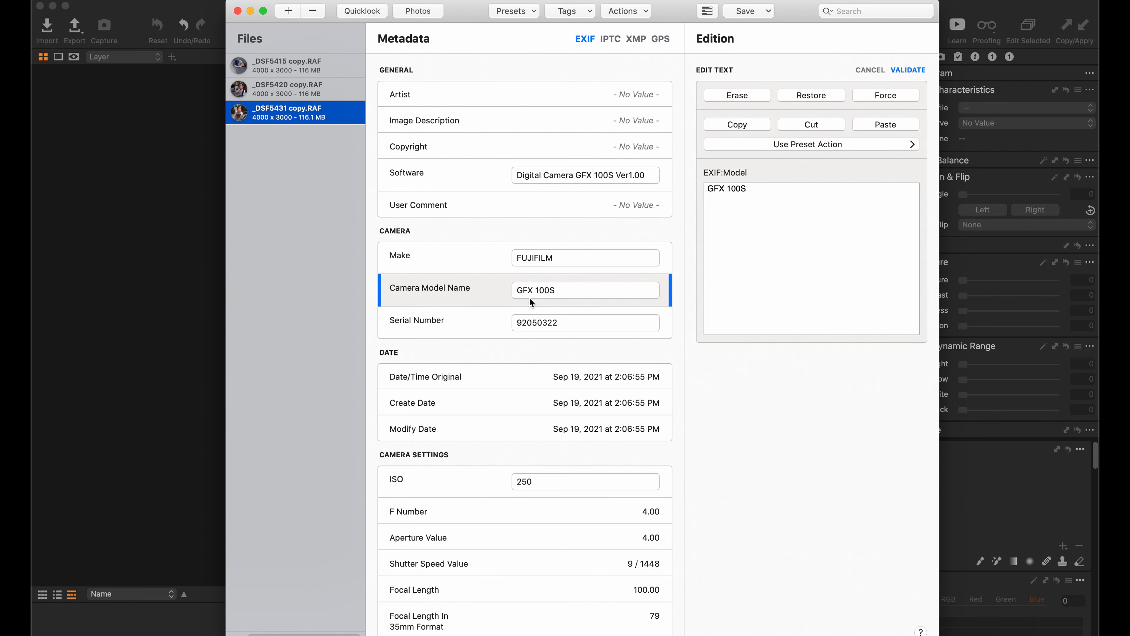
- Switch to Capture One and import the three re-tagged RAF files from the GFX50r folder into the catalog
{"action": "left_click", "coordinate": [192, 186]}
{"action": "left_click", "coordinate": [87, 1]}
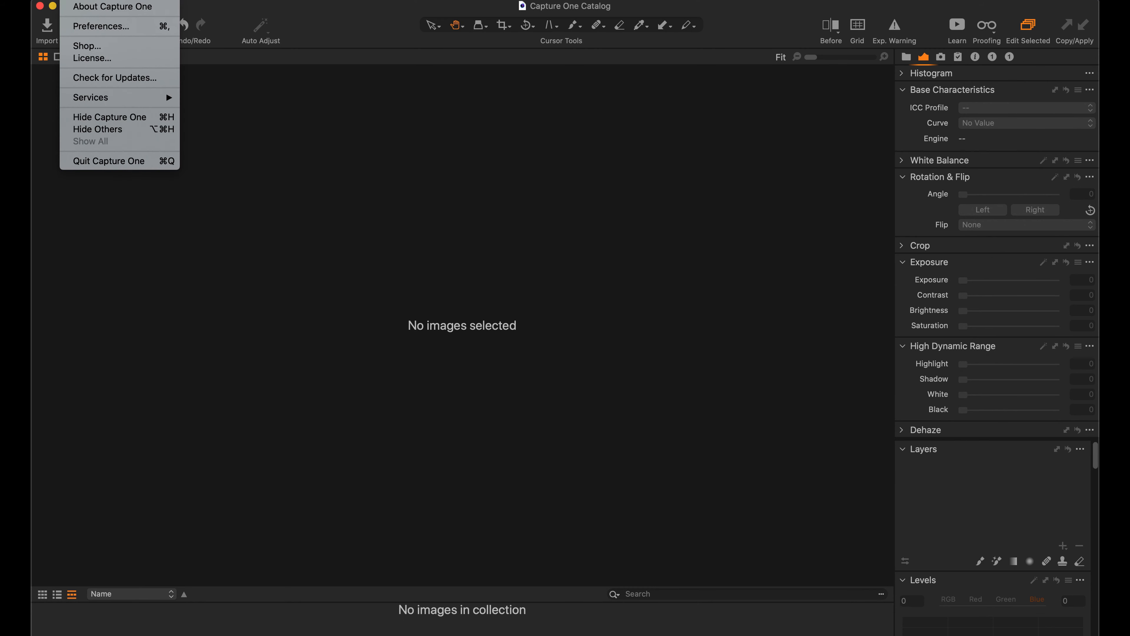
{"action": "mouse_move", "coordinate": [153, 1]}
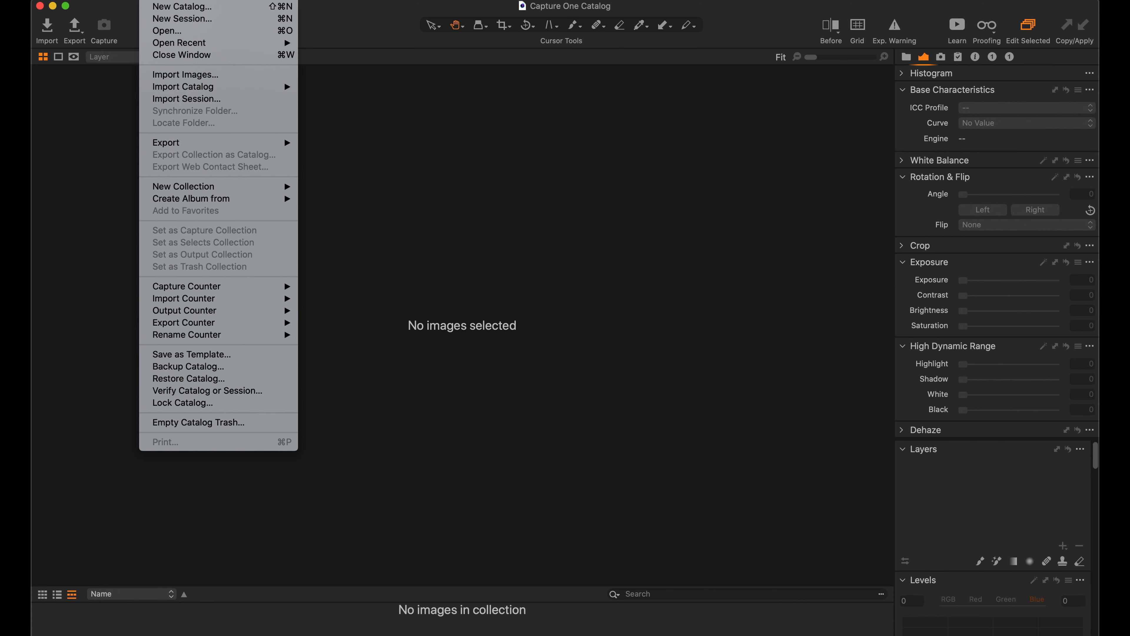
{"action": "left_click", "coordinate": [165, 75]}
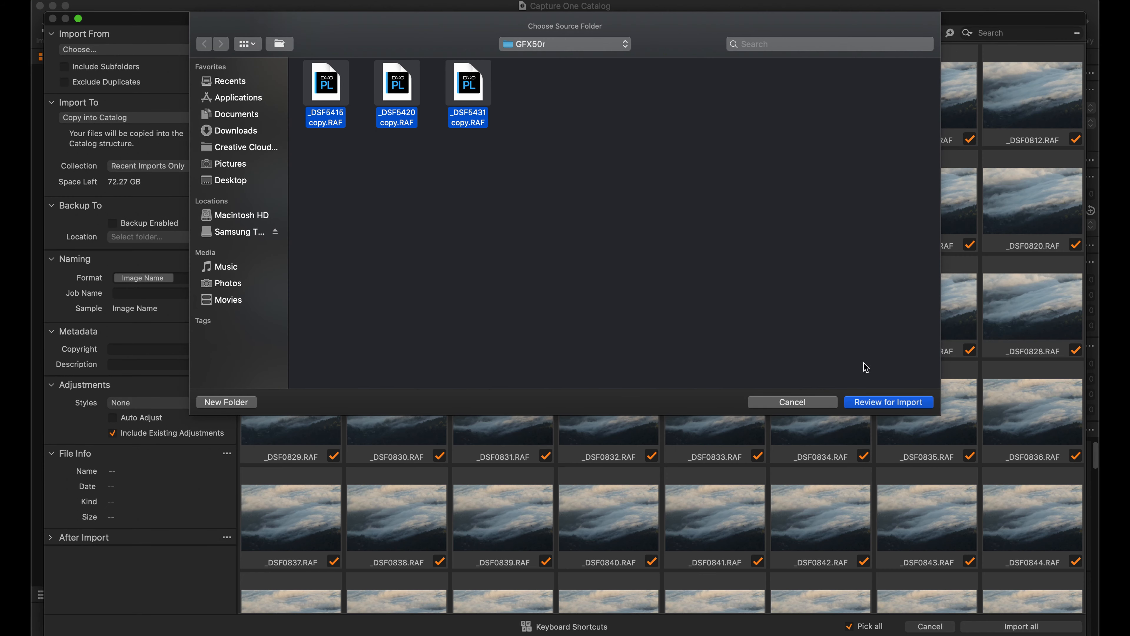
{"action": "left_click", "coordinate": [871, 401]}
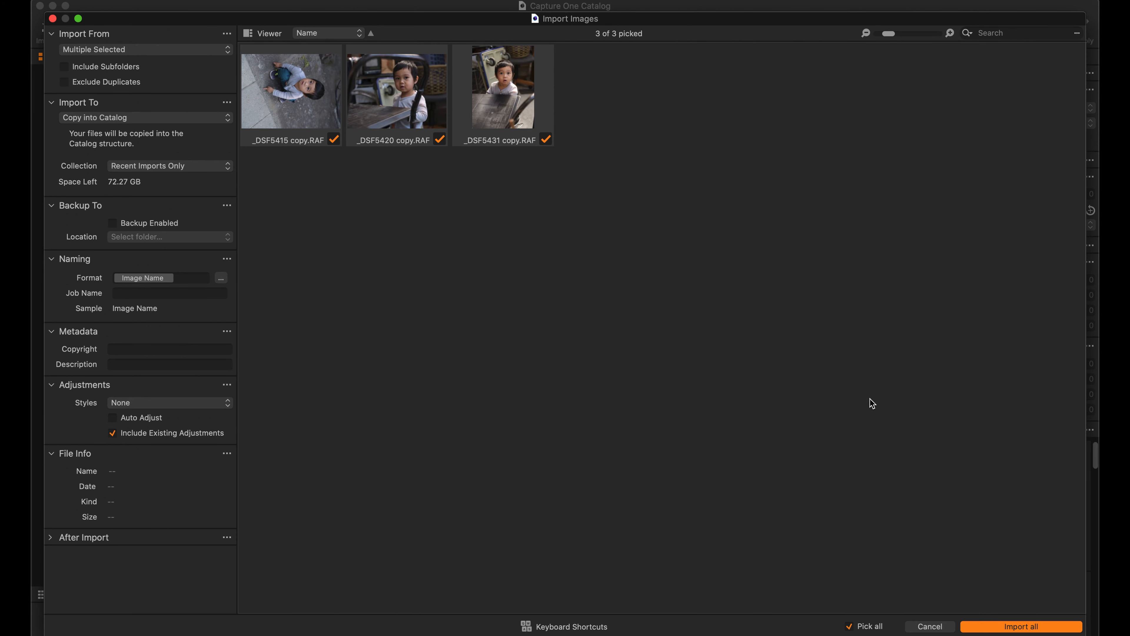
{"action": "left_click", "coordinate": [994, 628]}
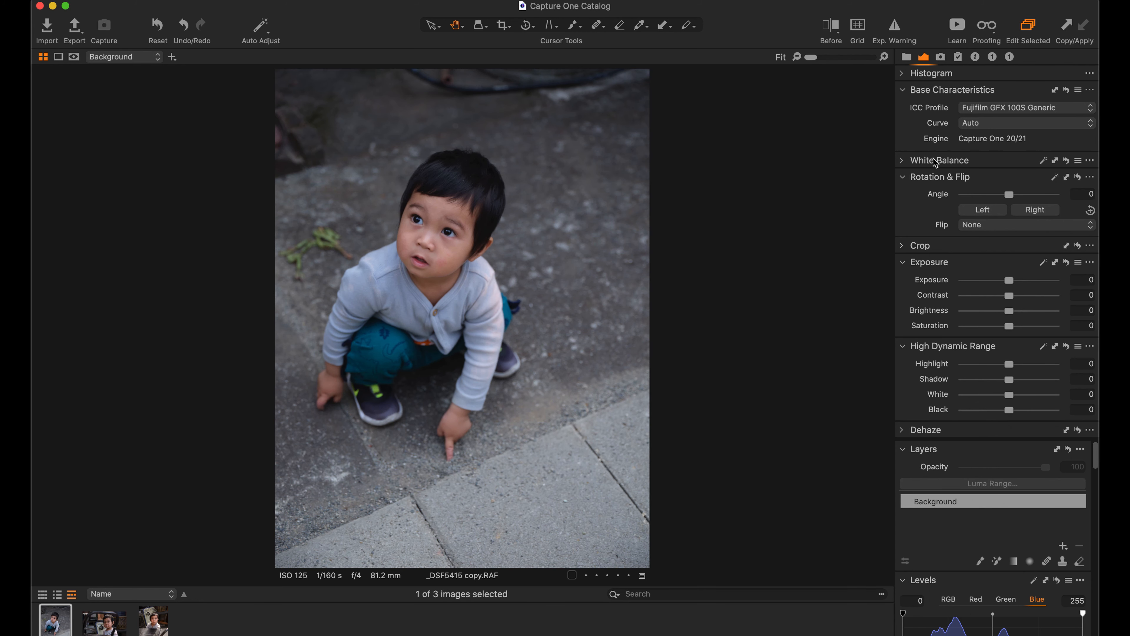
- Apply the Fujifilm NOSTALGIC Neg curve to _DSF5415 and compare the photo before and after
{"action": "left_click", "coordinate": [993, 123]}
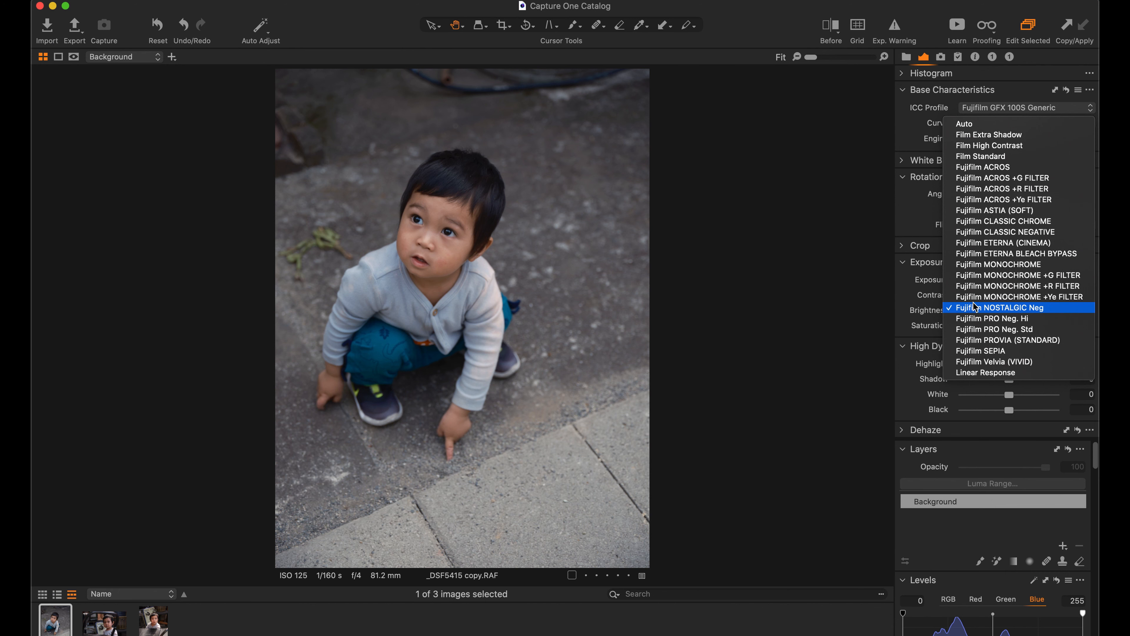
{"action": "left_click", "coordinate": [934, 388]}
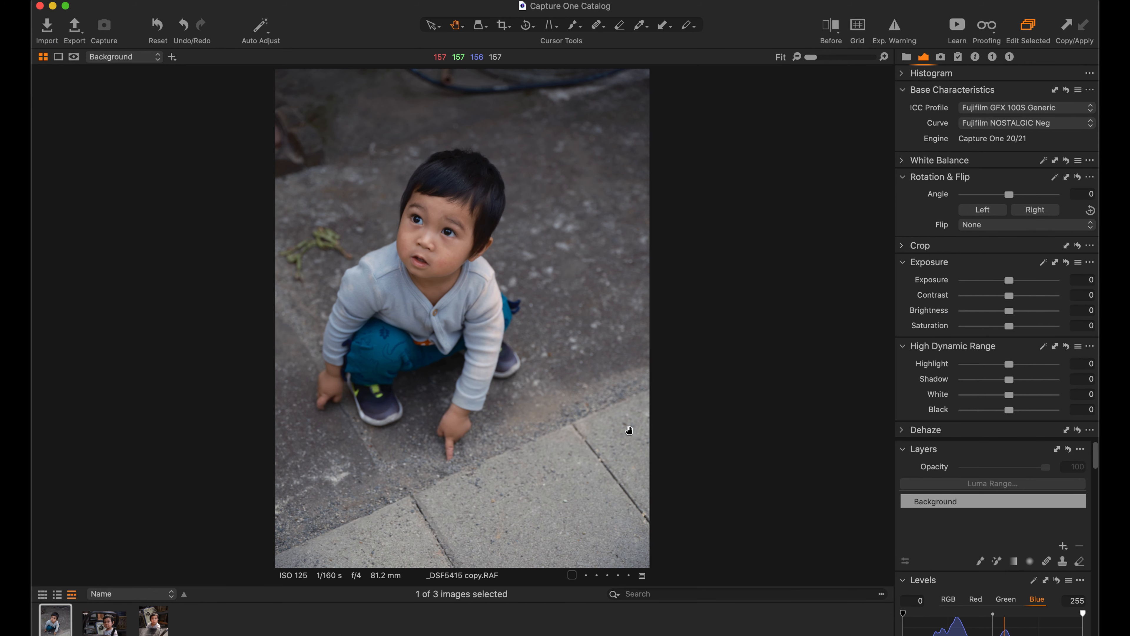
{"action": "key", "text": "y"}
{"action": "key", "text": "y"}
- Apply the Fujifilm NOSTALGIC Neg curve to _DSF5420 and compare the photo before and after
{"action": "left_click", "coordinate": [106, 624]}
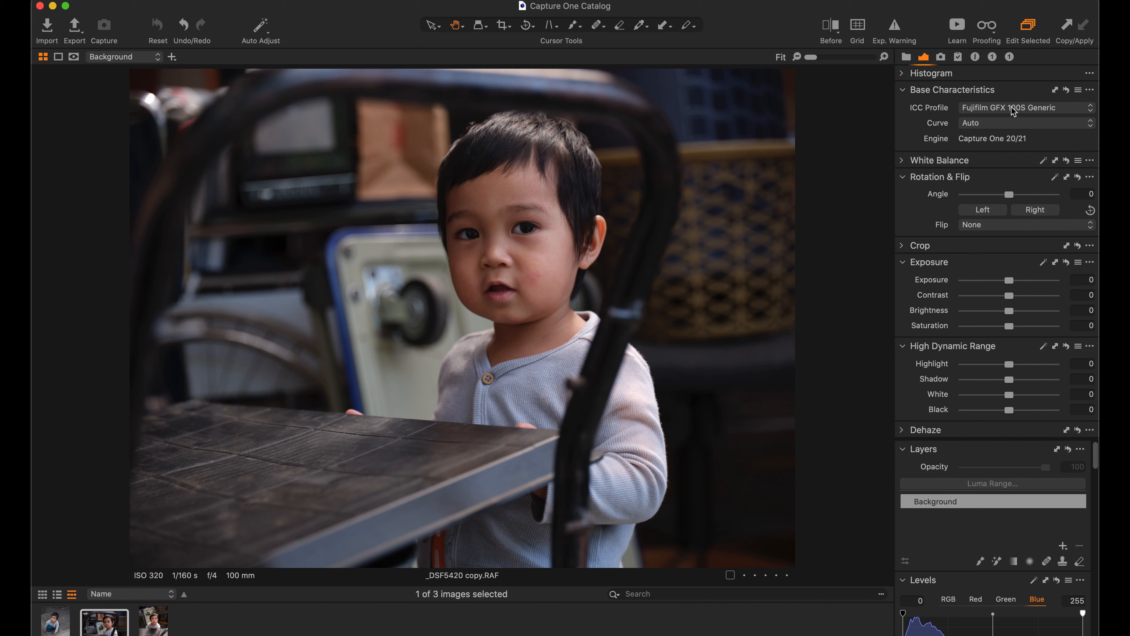
{"action": "left_click", "coordinate": [999, 124]}
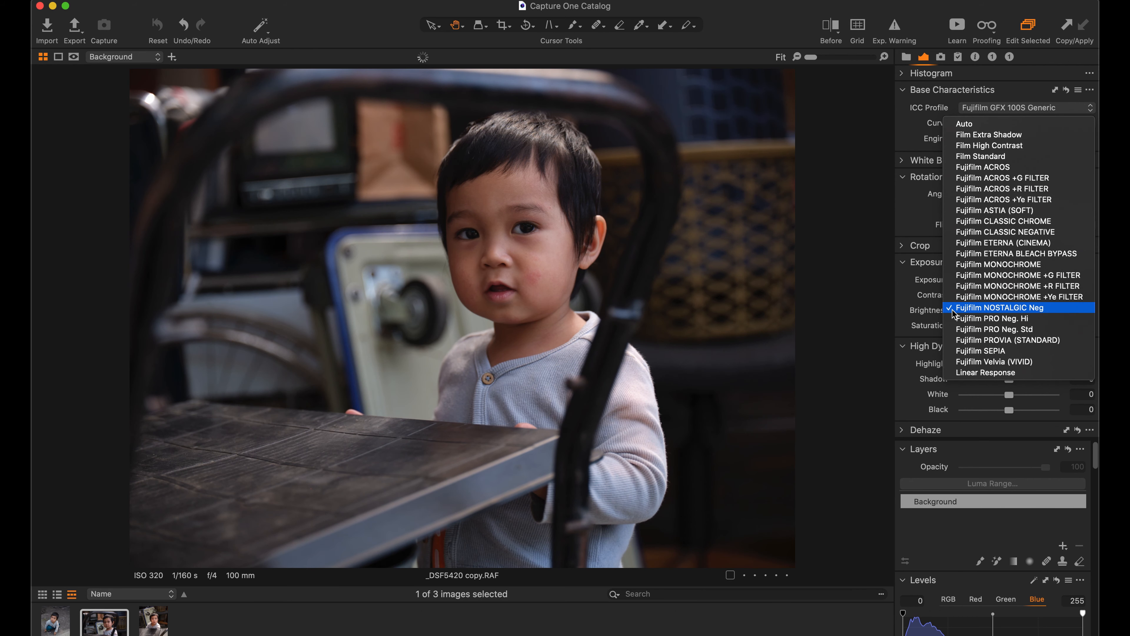
{"action": "left_click", "coordinate": [960, 313]}
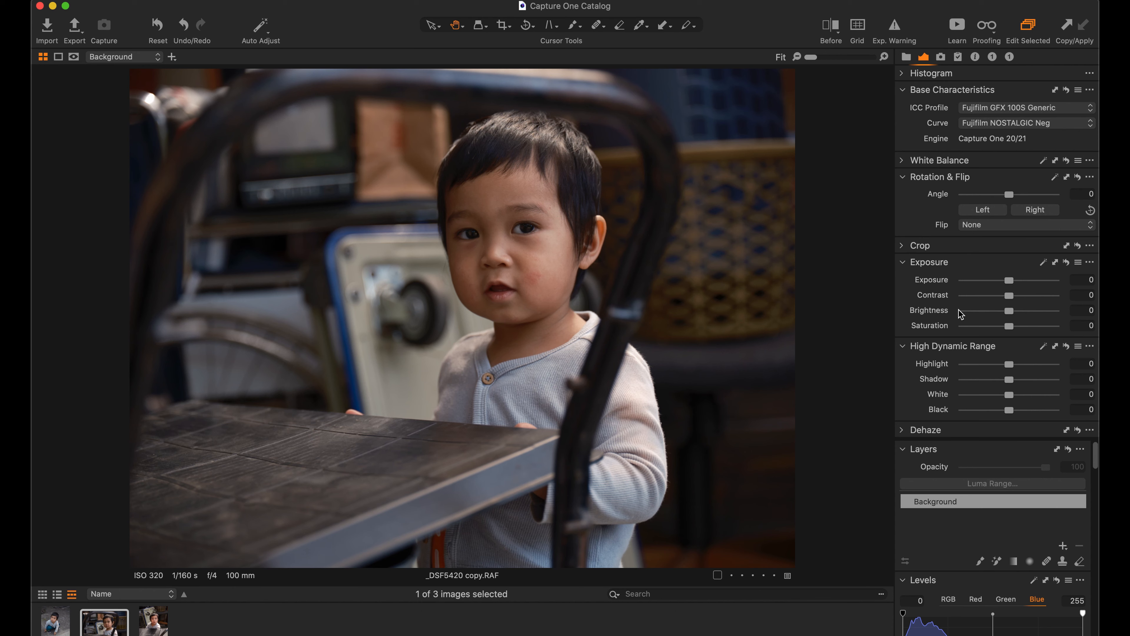
{"action": "key", "text": "y"}
{"action": "key", "text": "y"}
- Apply the Fujifilm NOSTALGIC Neg curve to _DSF5431 and compare the photo before and after
{"action": "key", "text": "Right"}
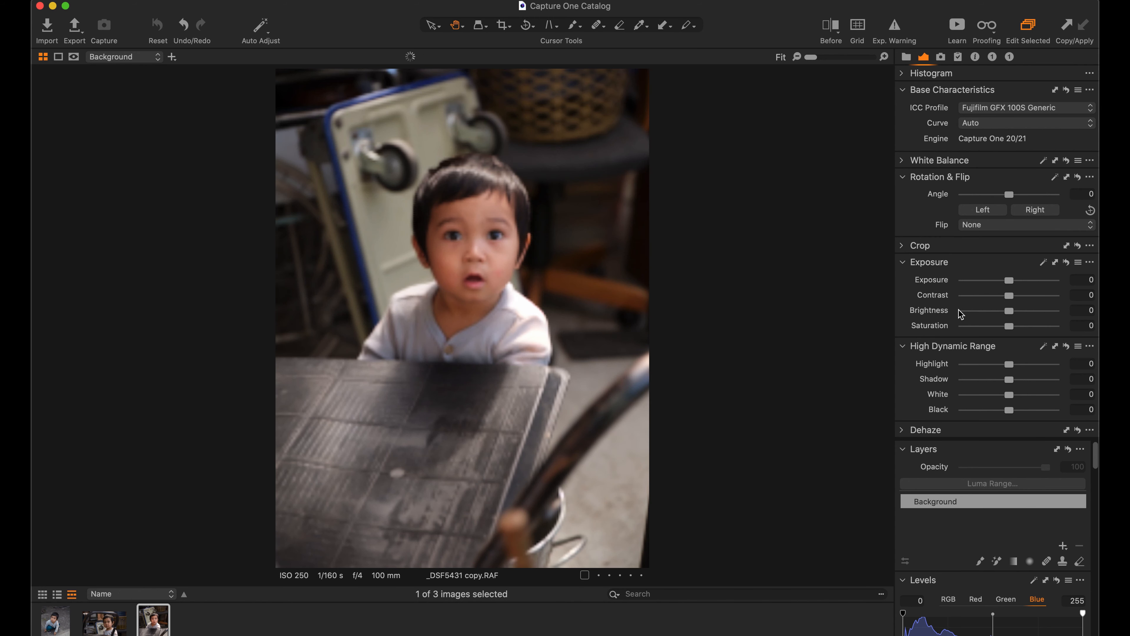
{"action": "left_click", "coordinate": [1004, 123]}
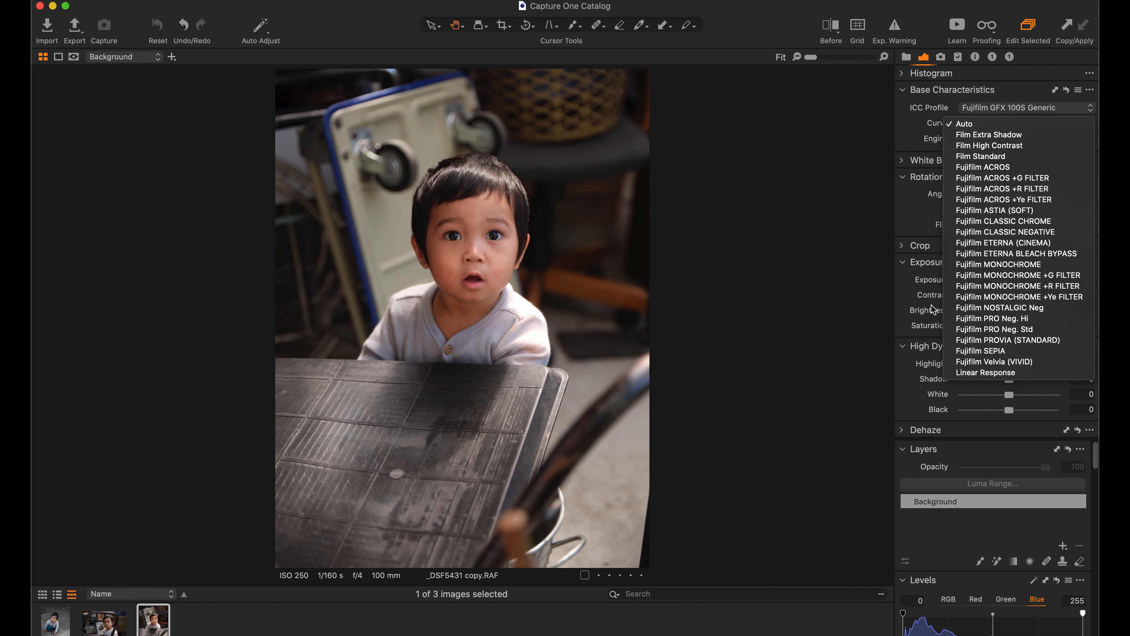
{"action": "left_click", "coordinate": [951, 308]}
{"action": "left_click", "coordinate": [951, 309]}
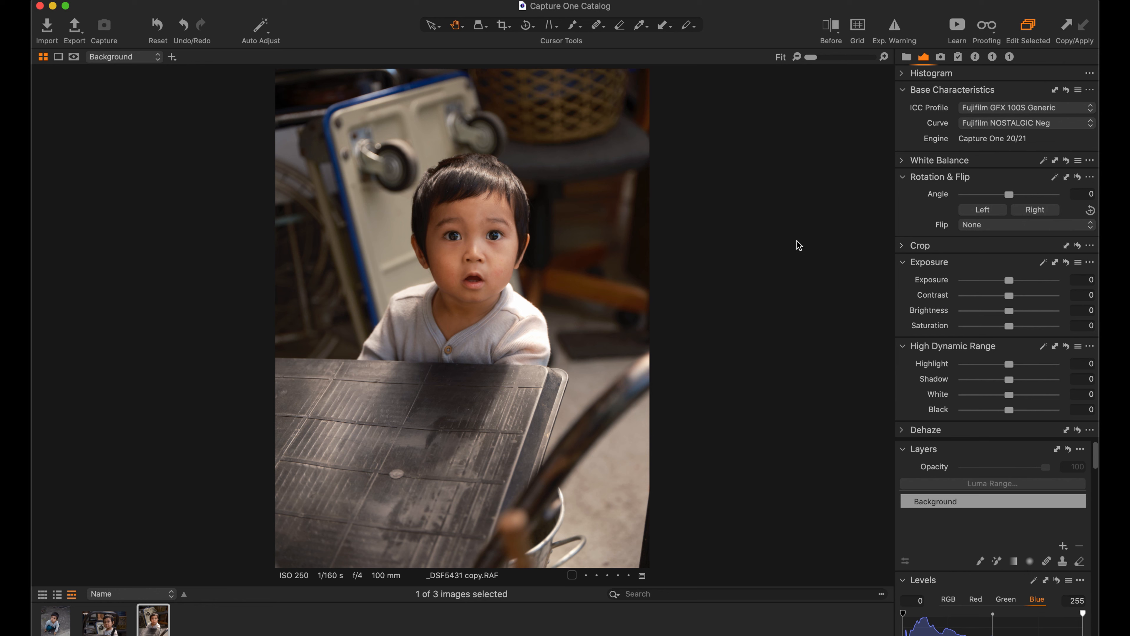
{"action": "key", "text": "y"}
{"action": "key", "text": "y"}
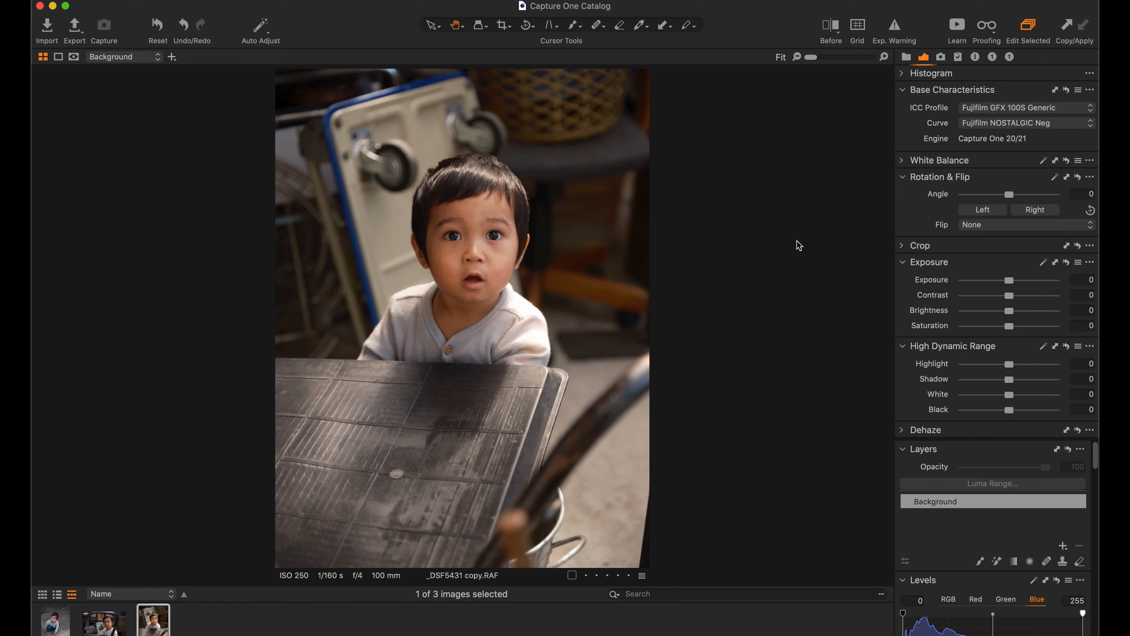